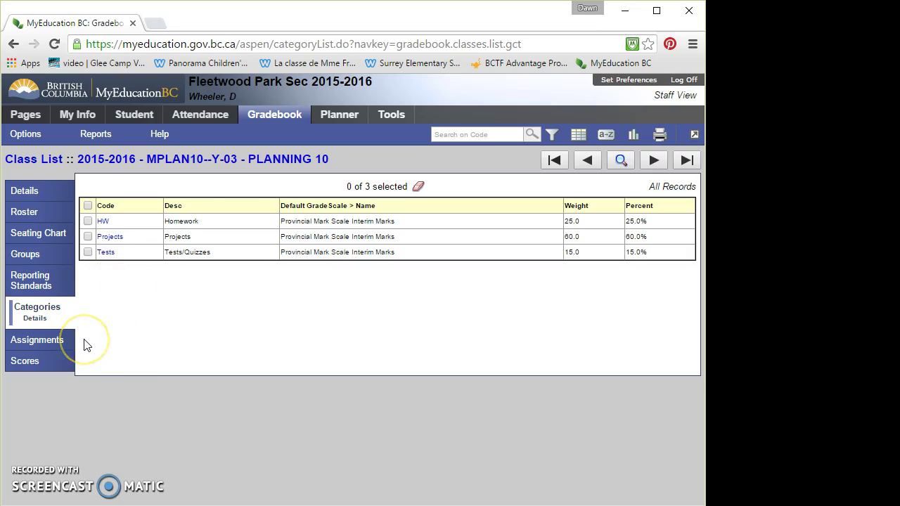
# - Start a new assignment for the MPLAN10--Y-03 Planning 10 class and set its category to Projects
pyautogui.click(44, 343)
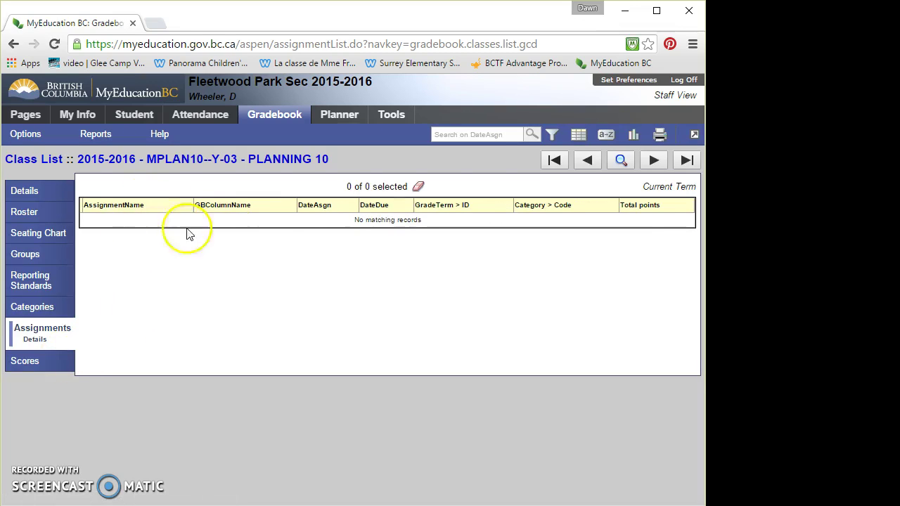
pyautogui.click(31, 141)
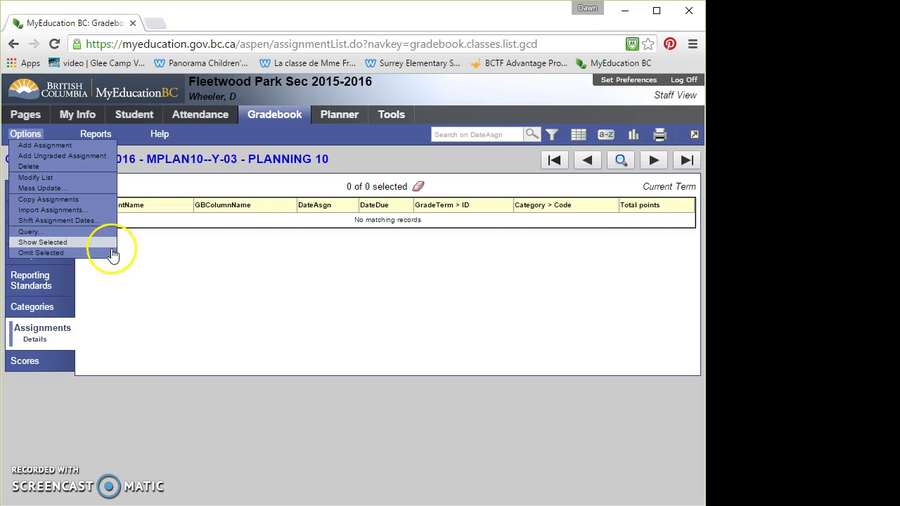
pyautogui.click(63, 146)
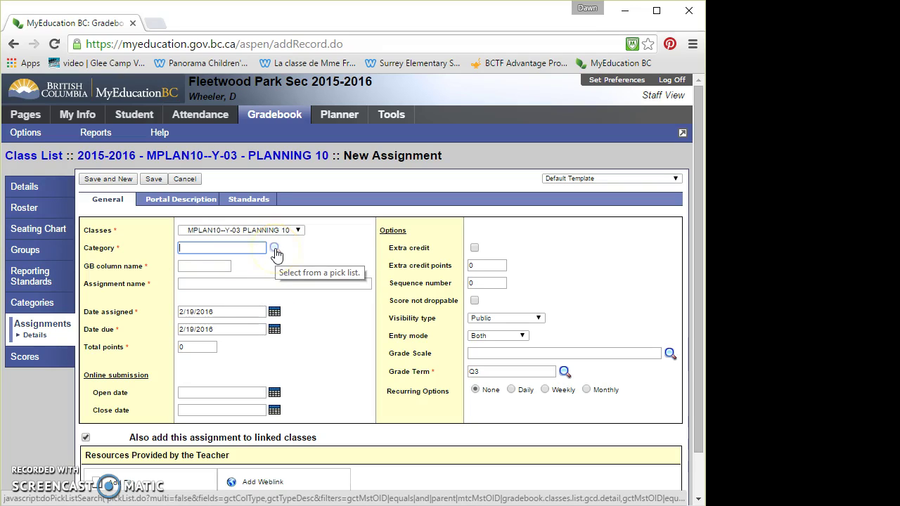
pyautogui.click(275, 251)
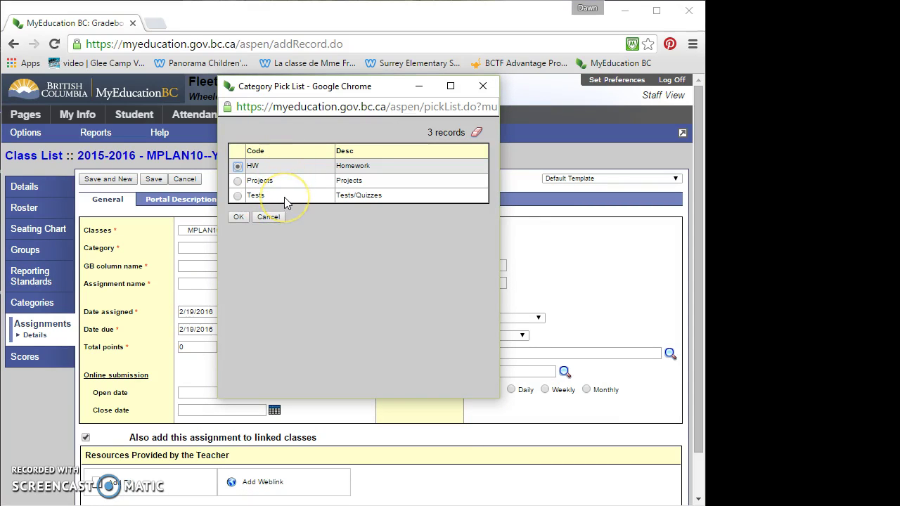
pyautogui.click(238, 180)
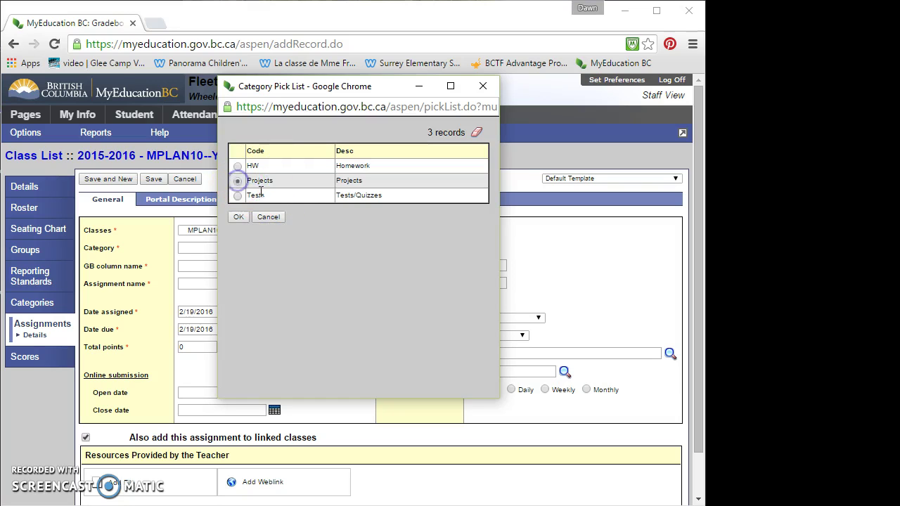
pyautogui.click(238, 218)
# - Enter Carr Reprt as the new assignment's gradebook column name
pyautogui.click(197, 267)
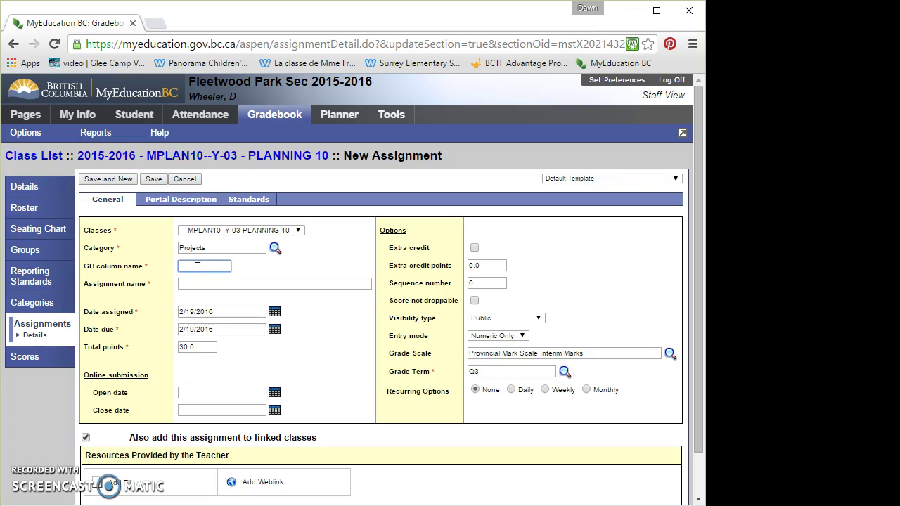
pyautogui.write('Ca')
pyautogui.write('reer Inv')
pyautogui.press('BackSpace')
pyautogui.press('BackSpace')
pyautogui.press('BackSpace')
pyautogui.write('r Repor')
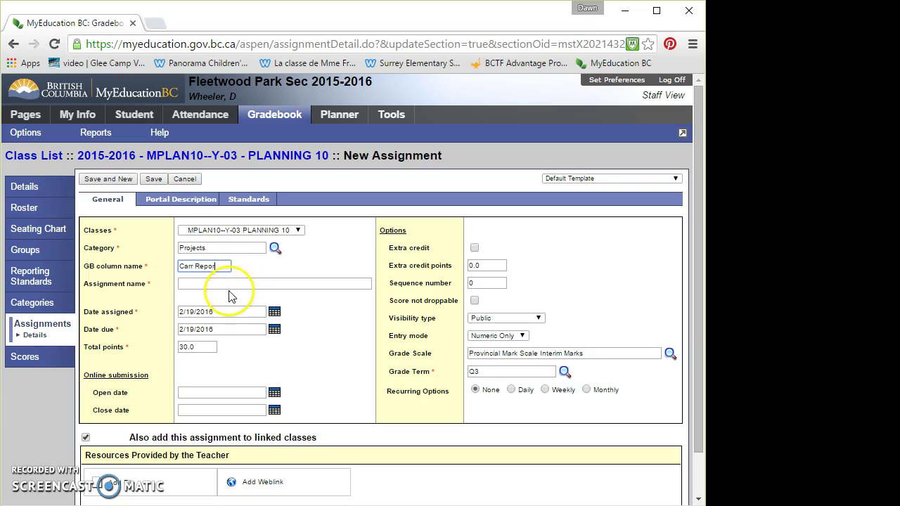
pyautogui.press('BackSpace')
pyautogui.press('BackSpace')
pyautogui.write('rt')
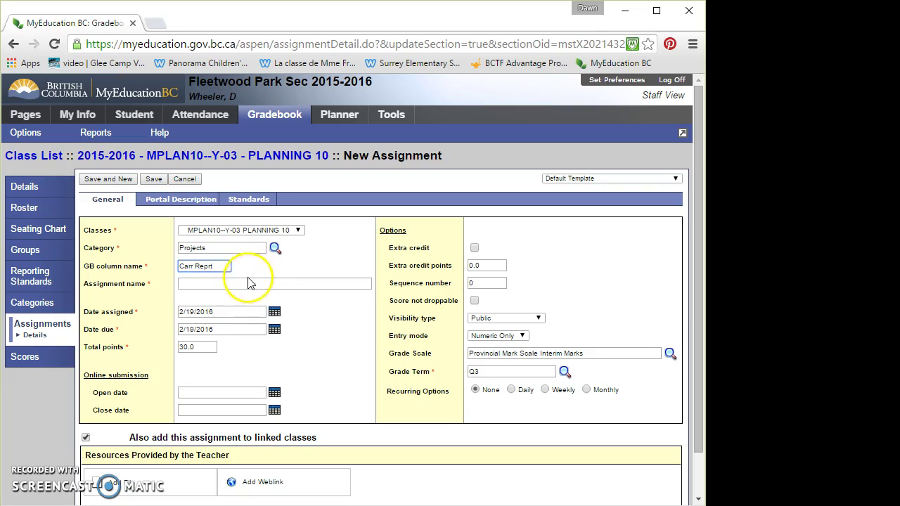
# - Name the assignment Career Investigation Report and set its total points to 25
pyautogui.click(224, 286)
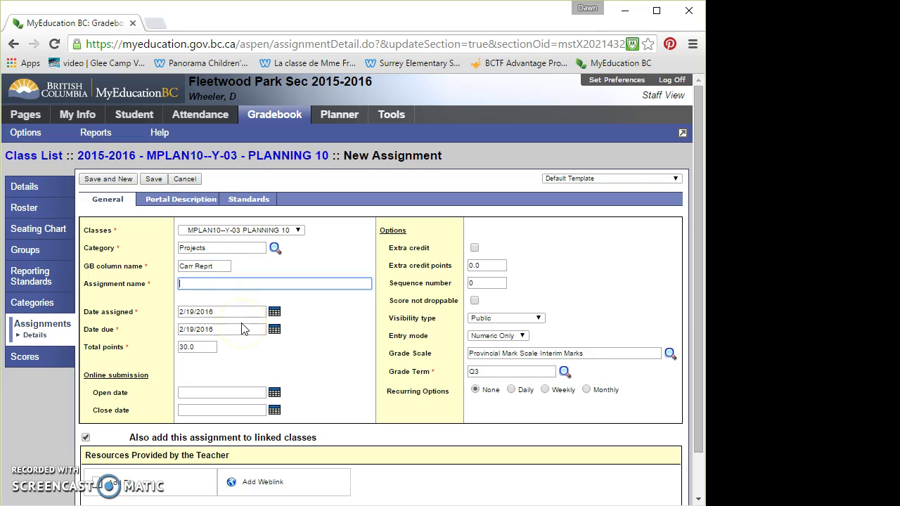
pyautogui.write('Career Investigation Report')
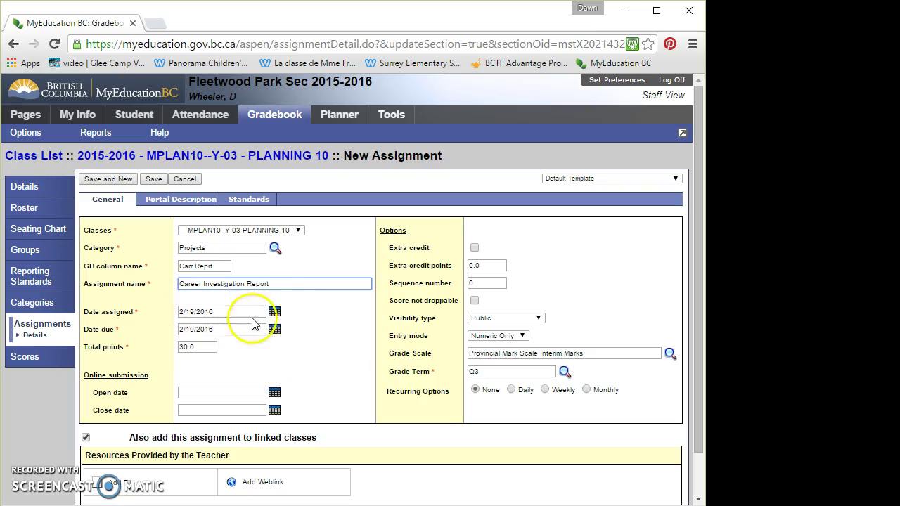
pyautogui.click(204, 348)
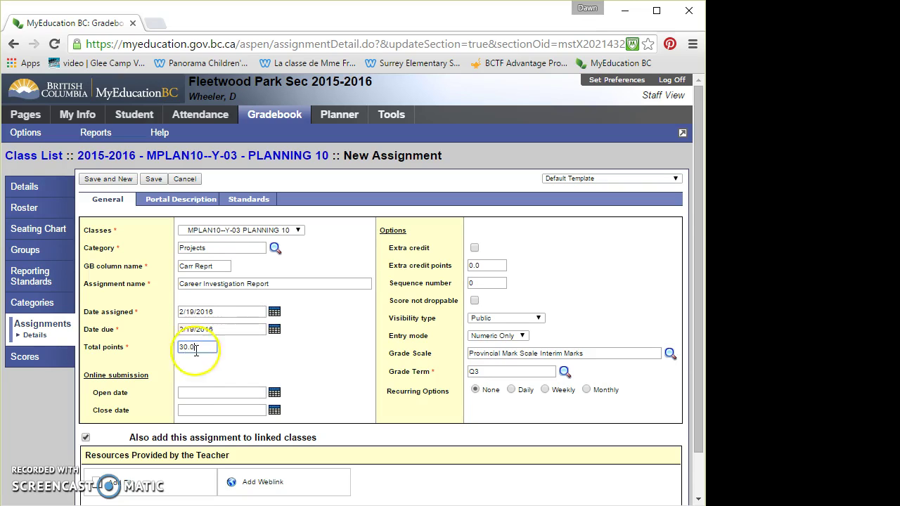
pyautogui.moveTo(195, 347); pyautogui.dragTo(174, 341)
pyautogui.write('25')
pyautogui.click(243, 363)
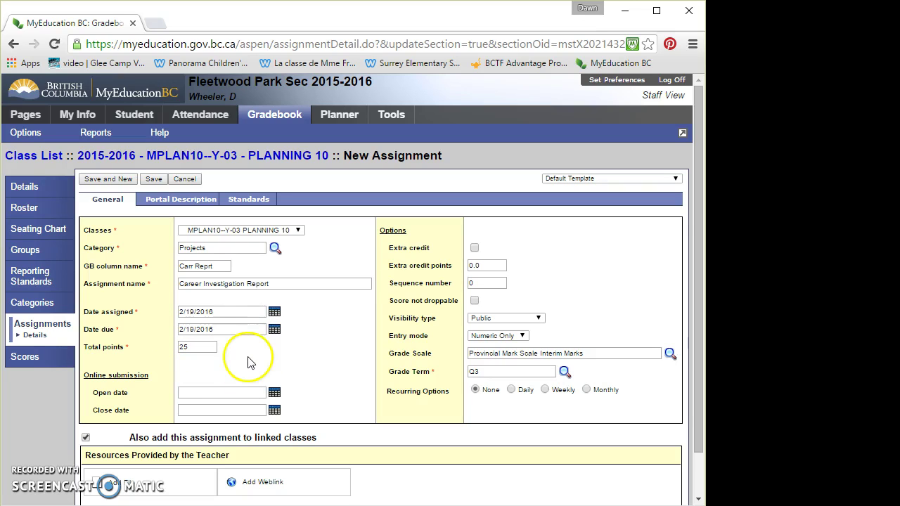
# - Look at the date calendar for the online submission open date without choosing a date
pyautogui.click(276, 396)
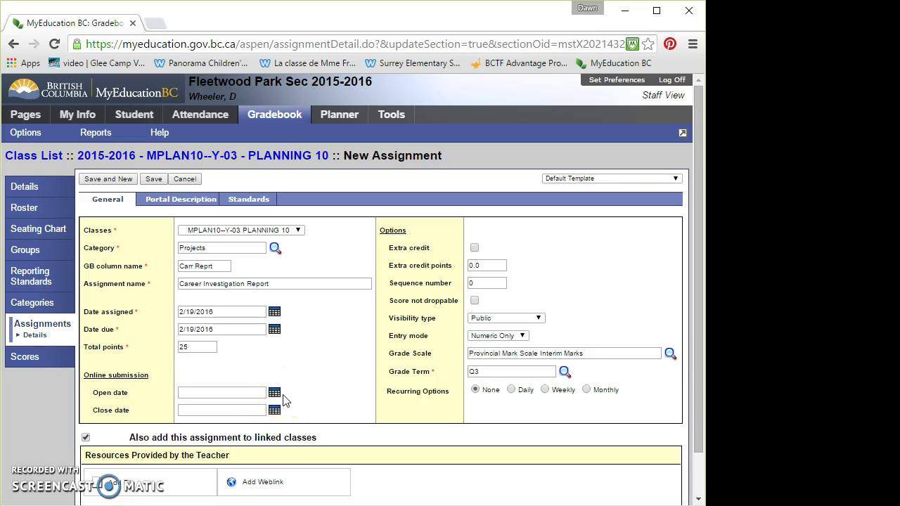
pyautogui.click(274, 393)
pyautogui.click(273, 393)
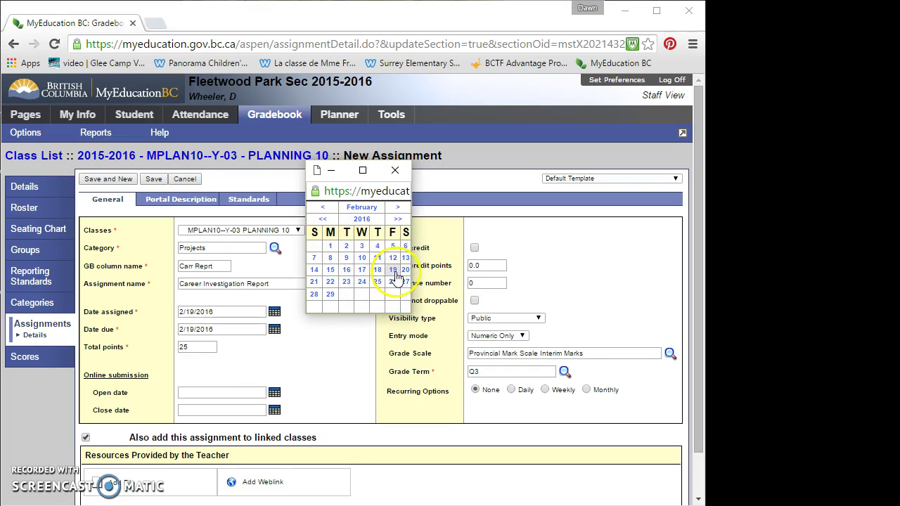
pyautogui.click(396, 172)
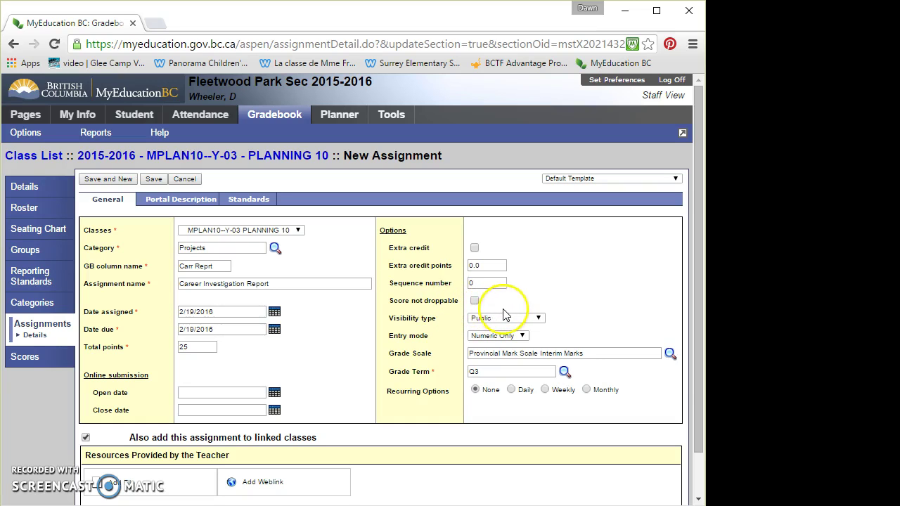
# - Mark the assignment's score as not droppable and keep its visibility type as Public after checking the choices
pyautogui.click(475, 301)
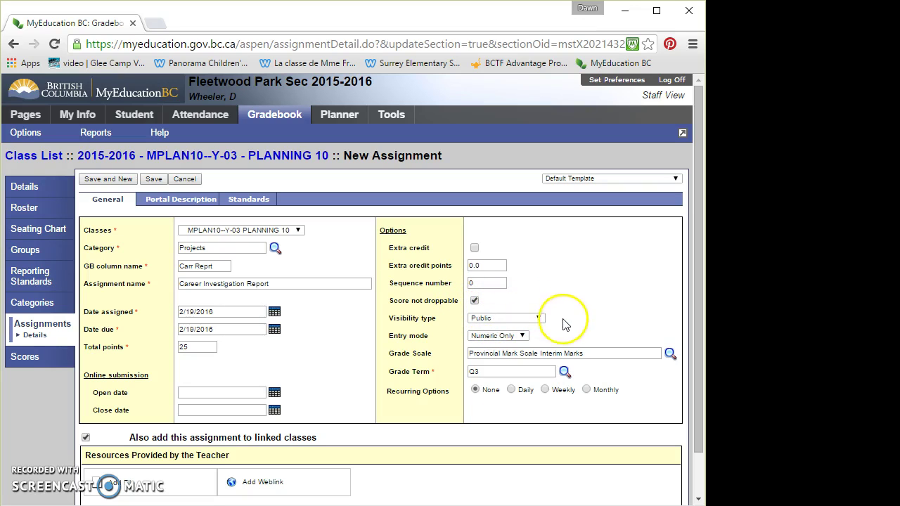
pyautogui.click(514, 320)
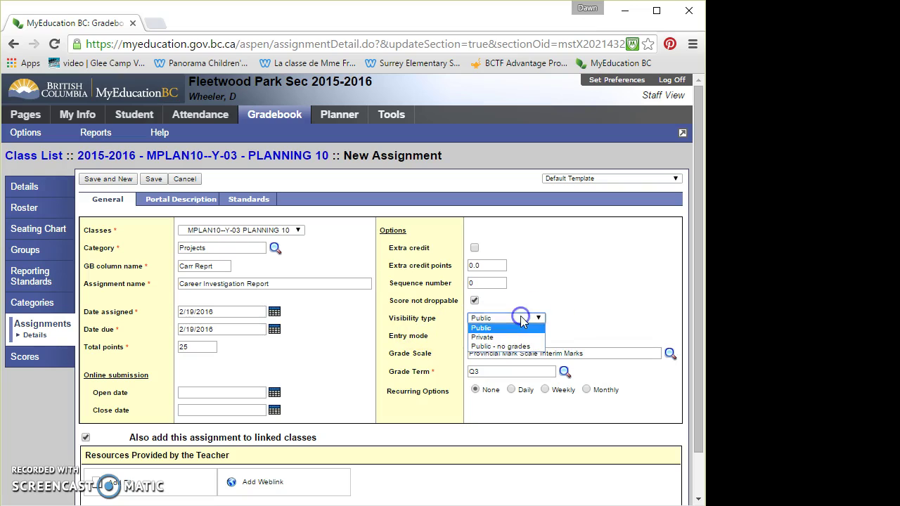
pyautogui.click(581, 324)
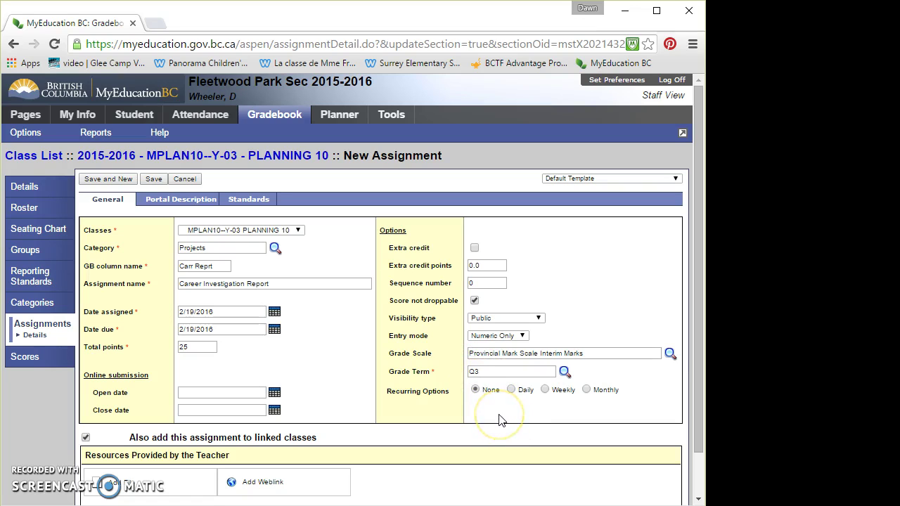
# - Examine the assignment's portal description editor and teacher resource options, and return to the general details
pyautogui.scroll(-1, 498, 420)
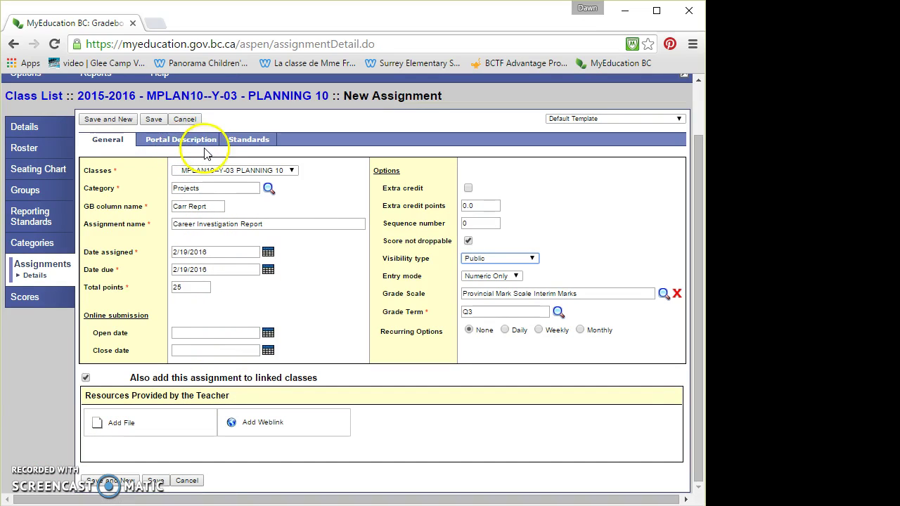
pyautogui.click(184, 140)
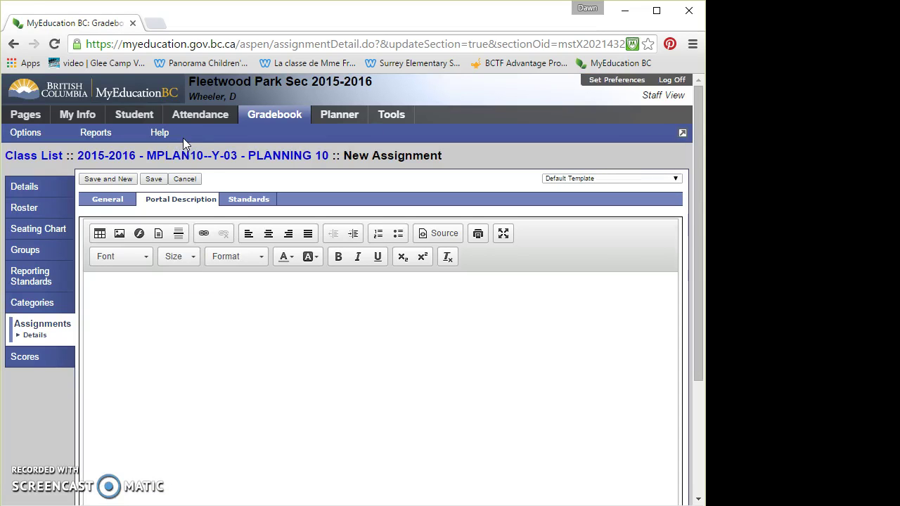
pyautogui.scroll(-1, 139, 320)
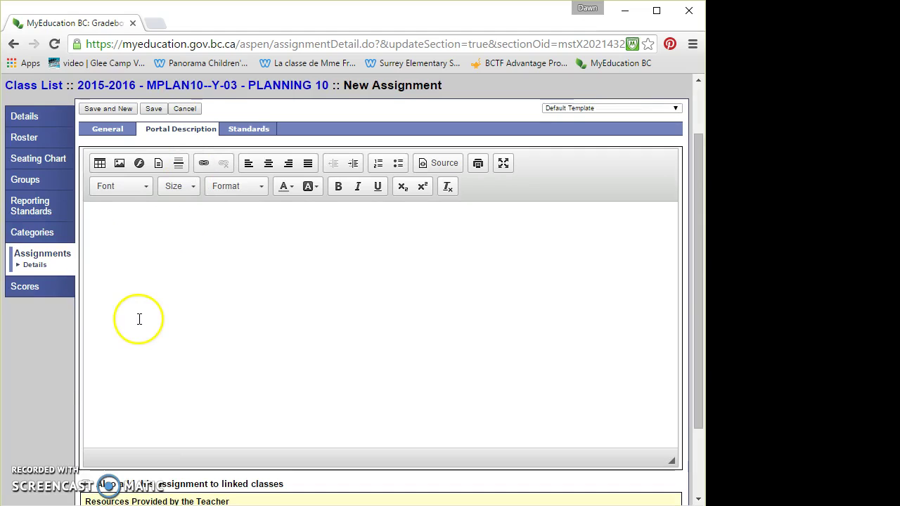
pyautogui.click(100, 166)
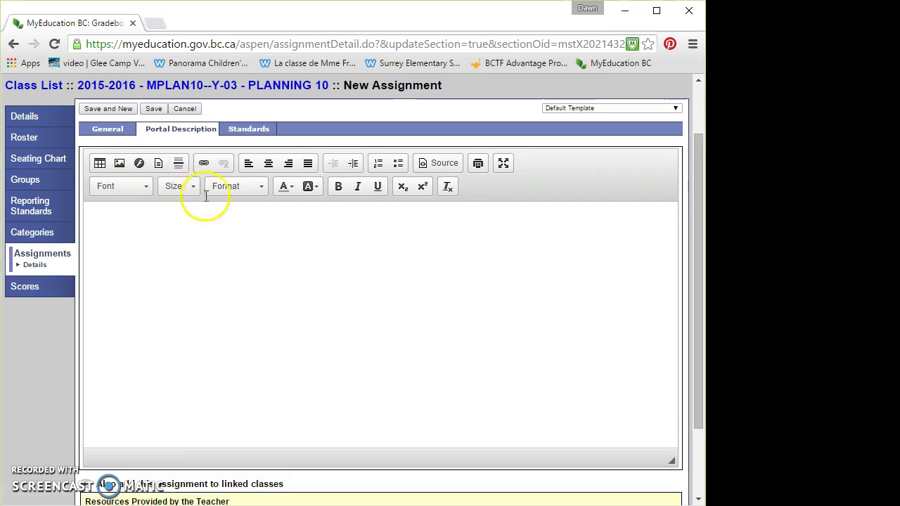
pyautogui.click(95, 224)
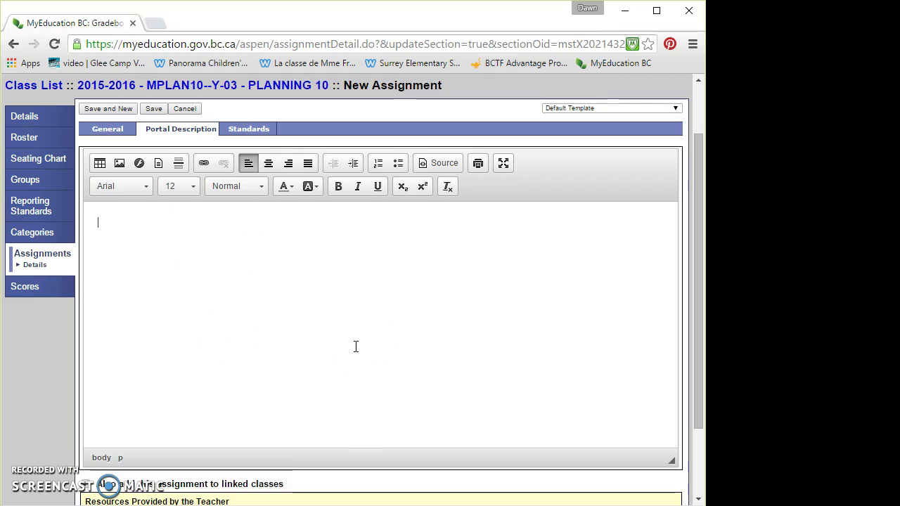
pyautogui.scroll(-1, 351, 345)
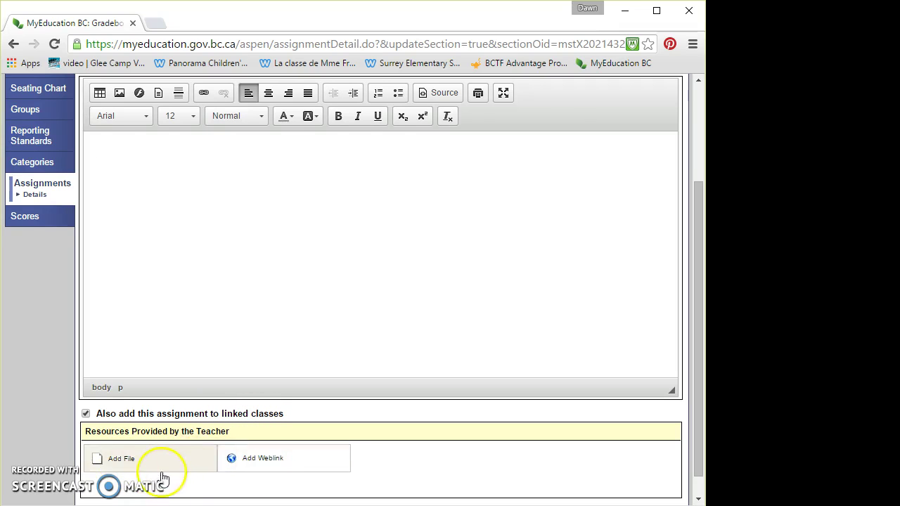
pyautogui.scroll(-1, 165, 477)
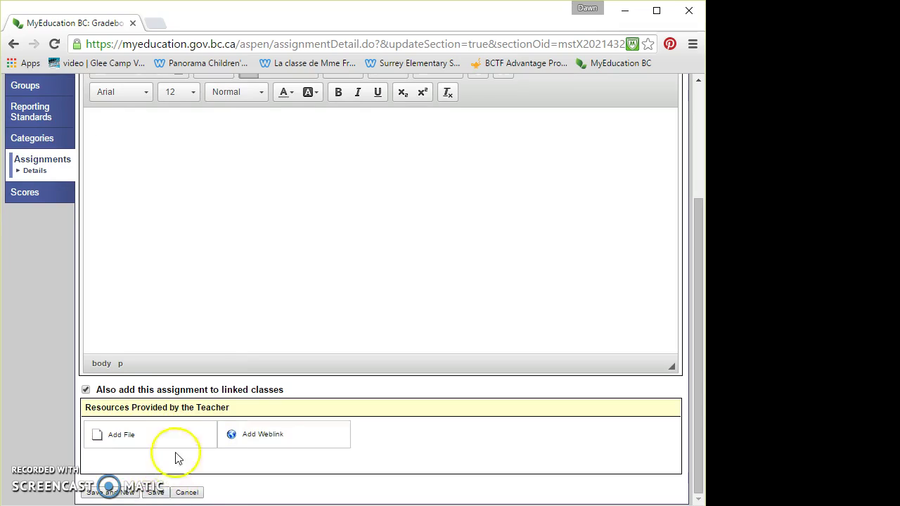
pyautogui.scroll(2, 174, 458)
pyautogui.click(108, 175)
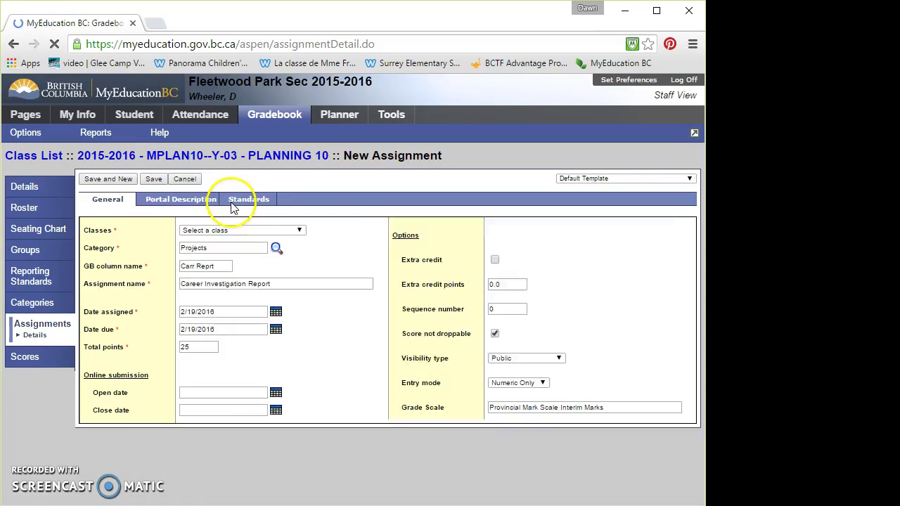
# - Save the Career Investigation Report assignment
pyautogui.scroll(-1, 239, 401)
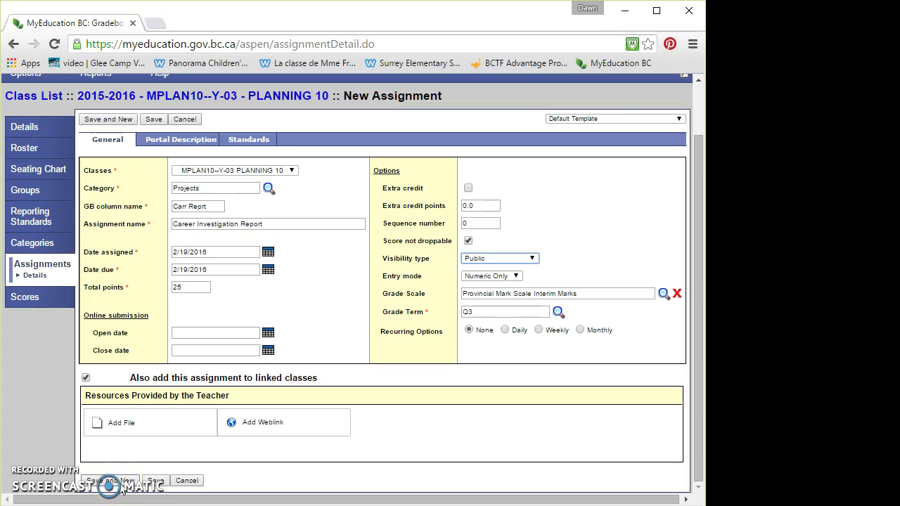
pyautogui.click(153, 482)
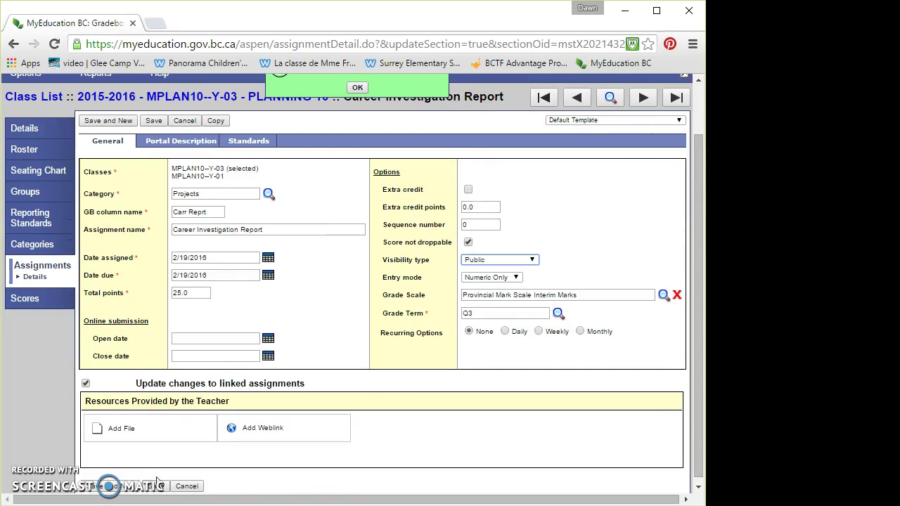
pyautogui.scroll(2, 253, 297)
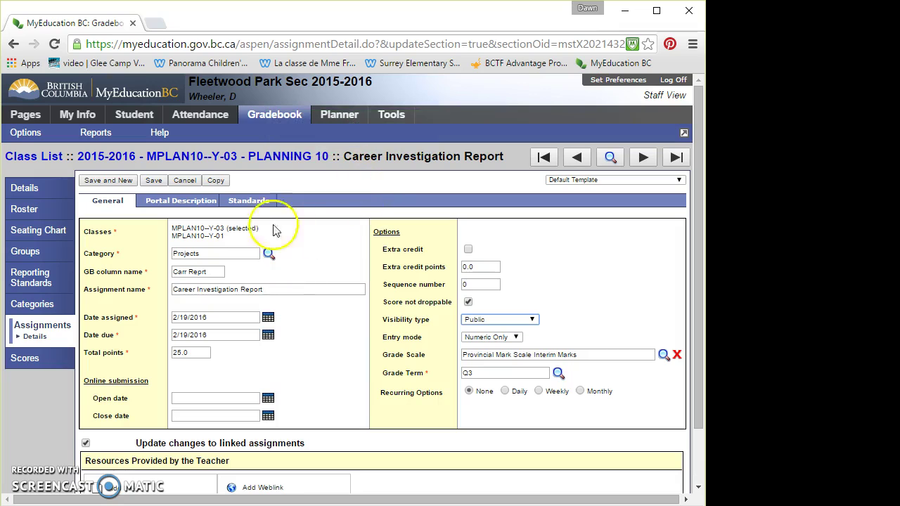
# - Open the class's scores grid, keep All grade columns and term Q3, and check the available classes
pyautogui.click(25, 360)
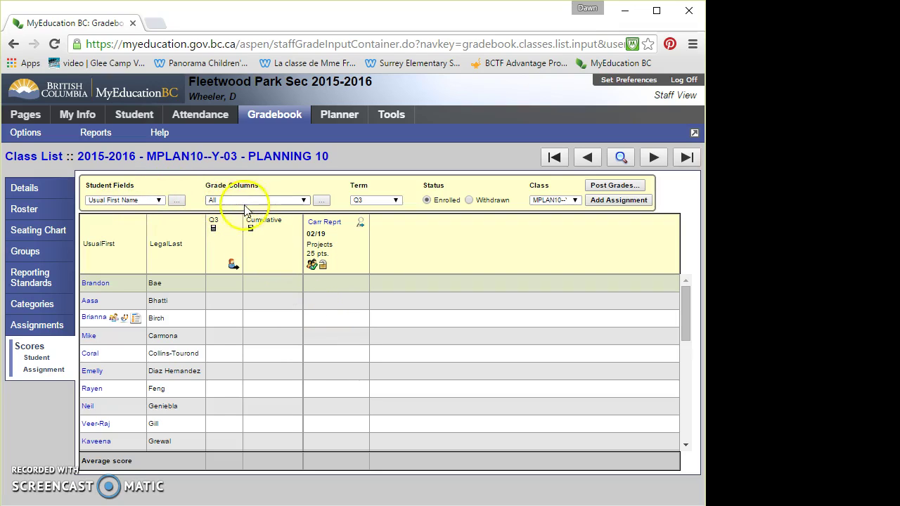
pyautogui.click(302, 201)
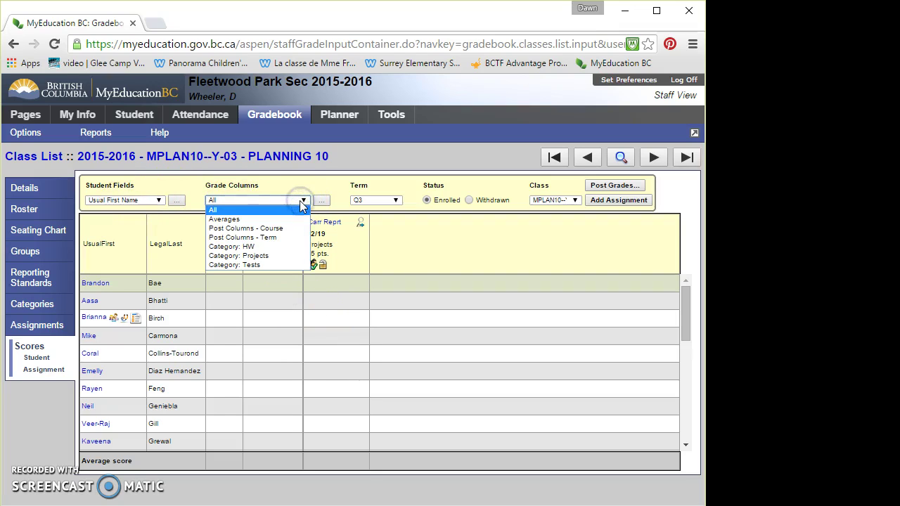
pyautogui.click(220, 211)
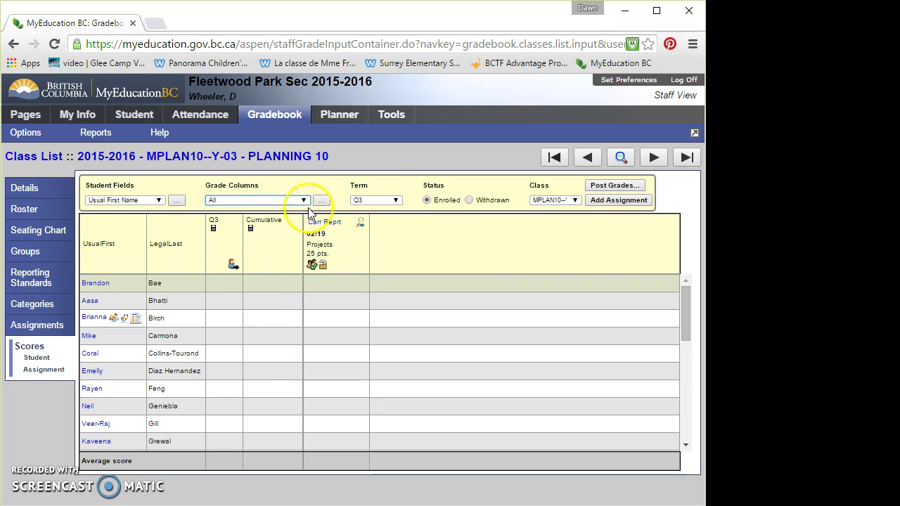
pyautogui.click(391, 202)
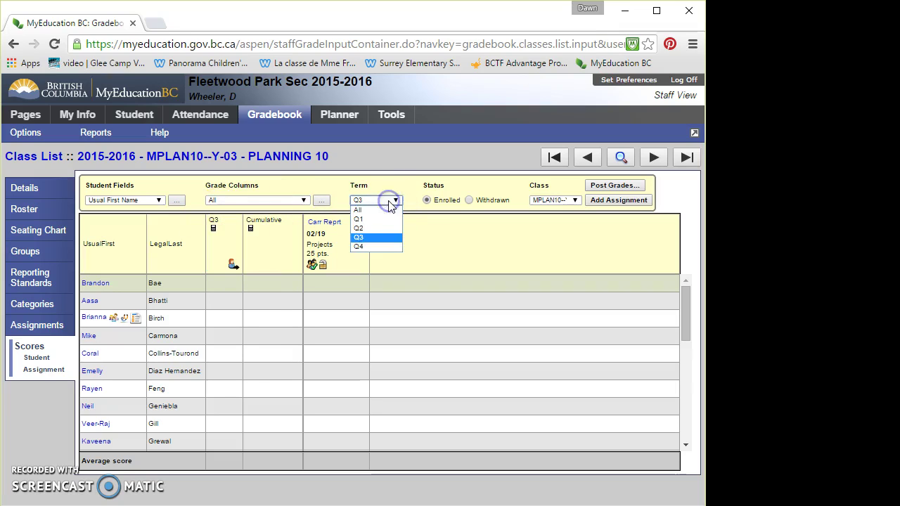
pyautogui.click(358, 241)
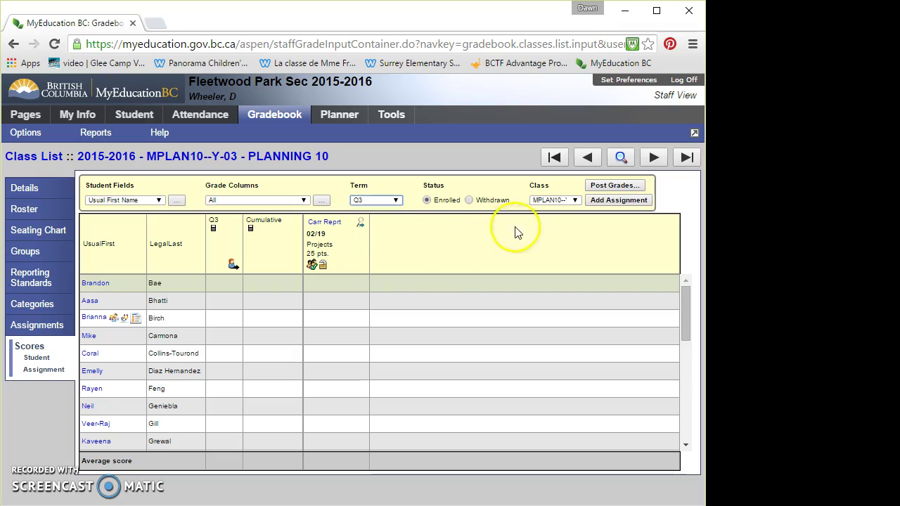
pyautogui.click(575, 201)
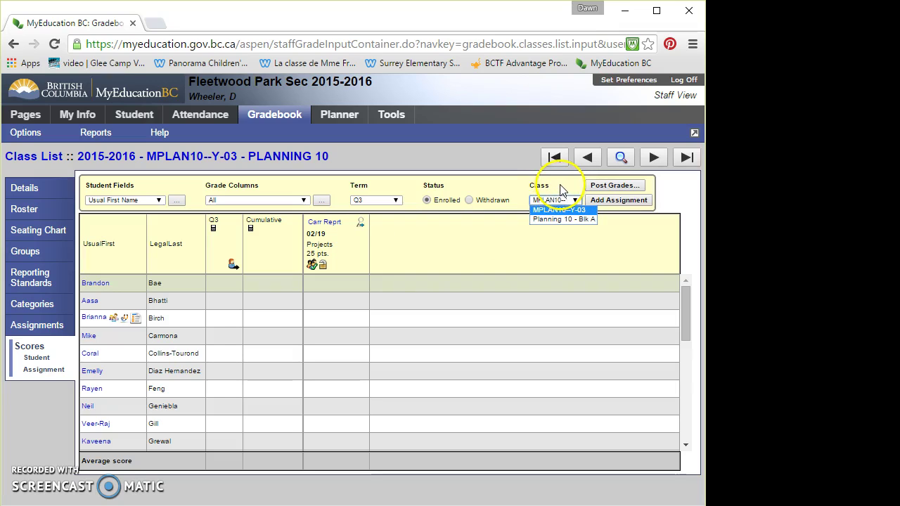
pyautogui.click(562, 190)
# - Enter Carr Reprt scores of 25, 22, 21, 23, 16 and 15 for the first six students in the list
pyautogui.click(320, 283)
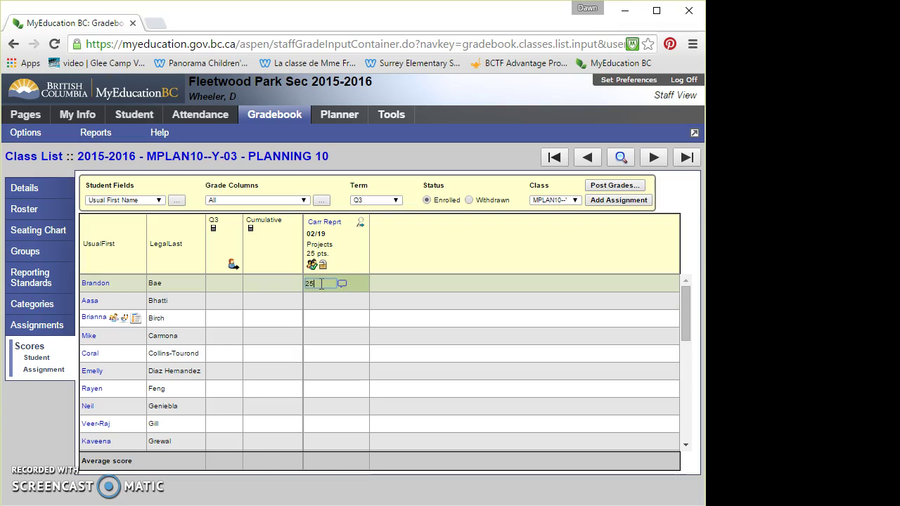
pyautogui.press('Return')
pyautogui.write('22')
pyautogui.press('Return')
pyautogui.write('21')
pyautogui.press('Return')
pyautogui.press('Return')
pyautogui.write('16')
pyautogui.press('Return')
pyautogui.write('15')
pyautogui.press('Return')
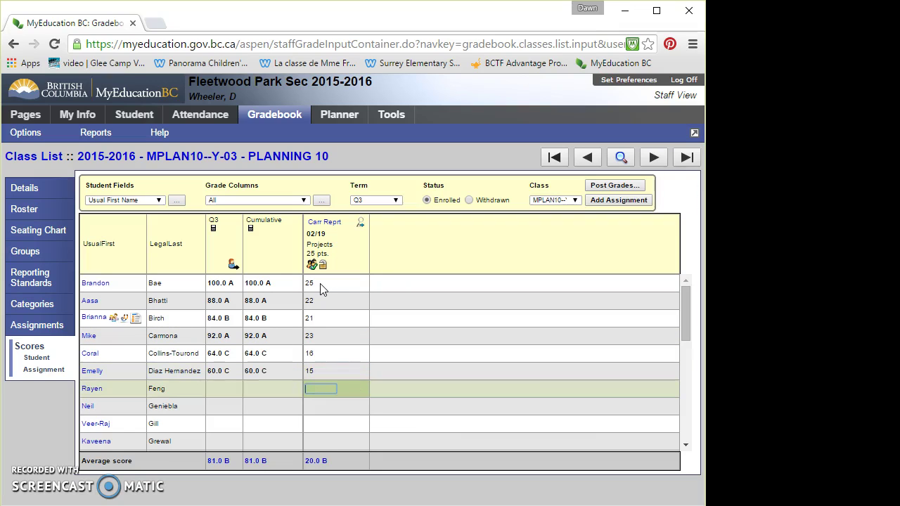
# - Enter Carr Reprt scores of 18, 19, 20, 5 and 12 for the seventh through eleventh students
pyautogui.press('Return')
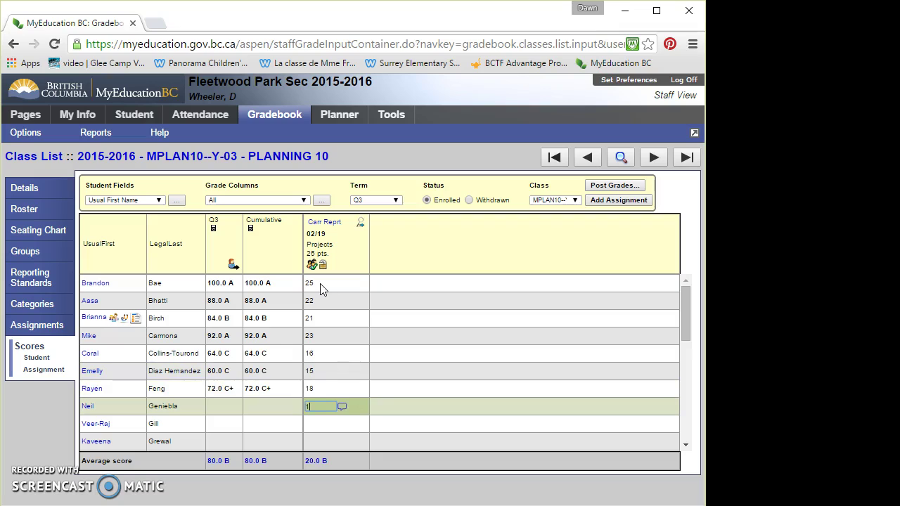
pyautogui.press('Return')
pyautogui.write('2')
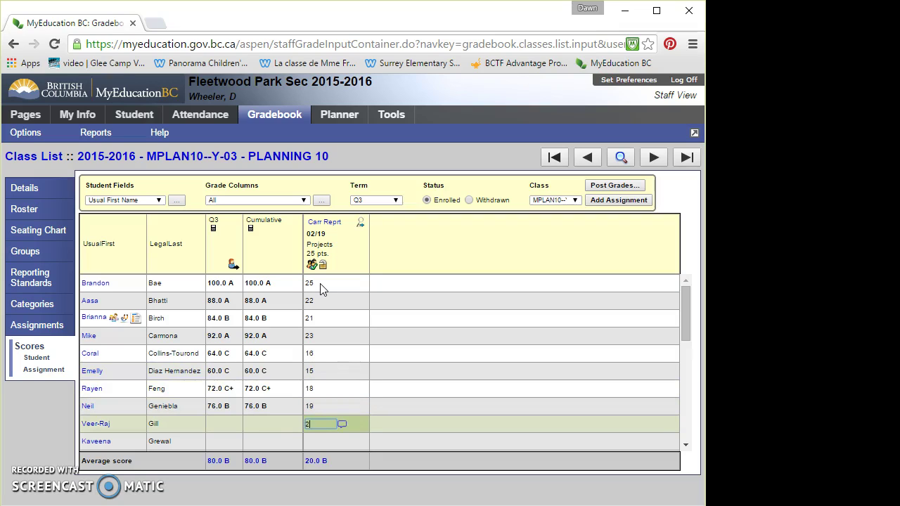
pyautogui.write('0')
pyautogui.press('Return')
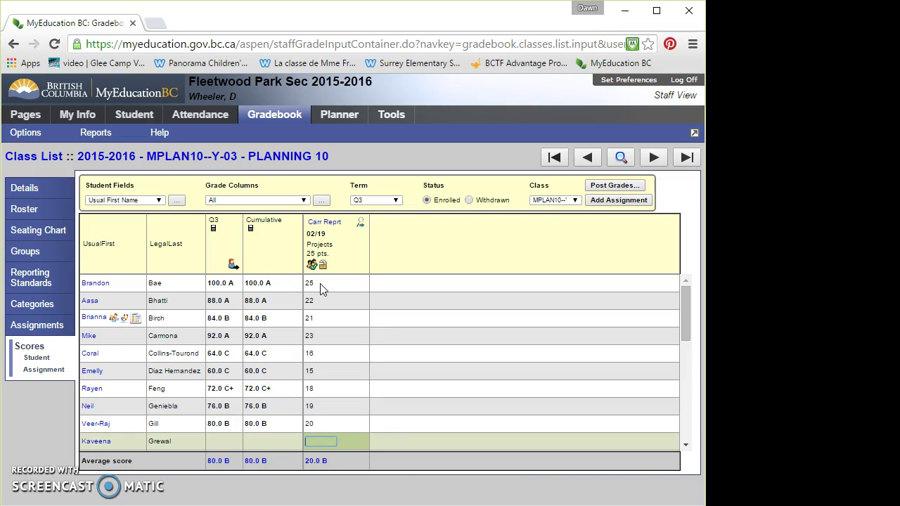
pyautogui.write('5')
pyautogui.press('Return')
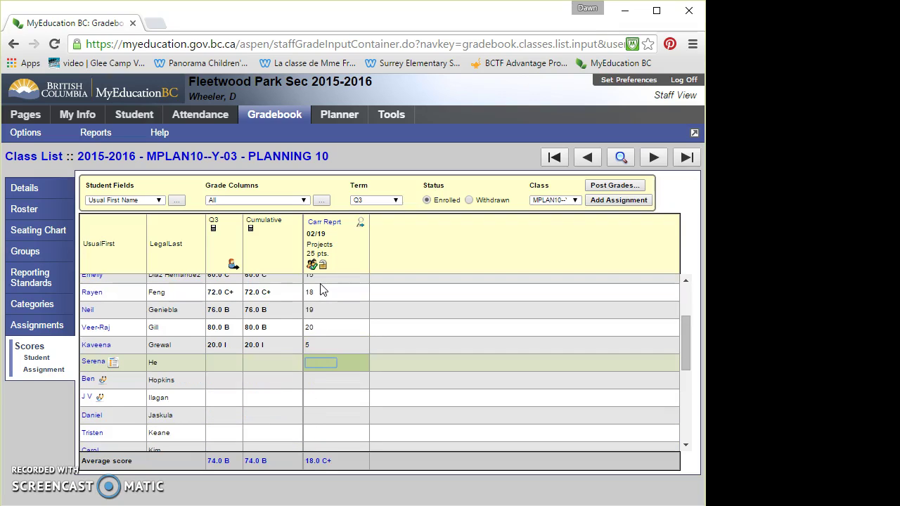
pyautogui.write('12')
pyautogui.press('Return')
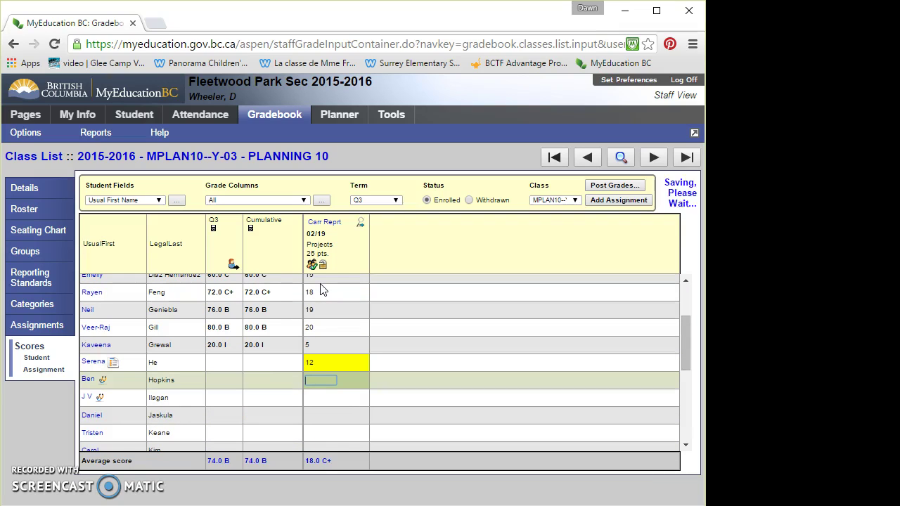
# - Enter Carr Reprt scores of 20, 25, 22, 25 and 21 for the next five students
pyautogui.write('20')
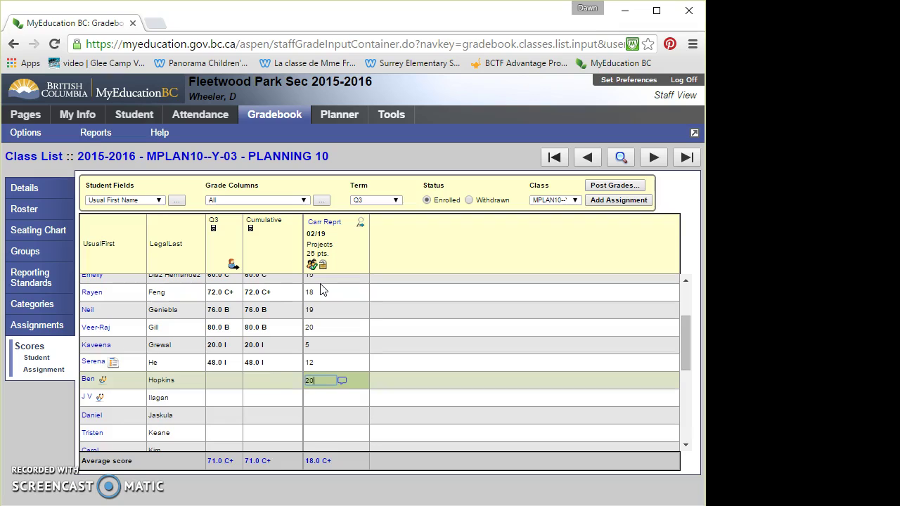
pyautogui.press('Return')
pyautogui.write('25')
pyautogui.press('Return')
pyautogui.write('22')
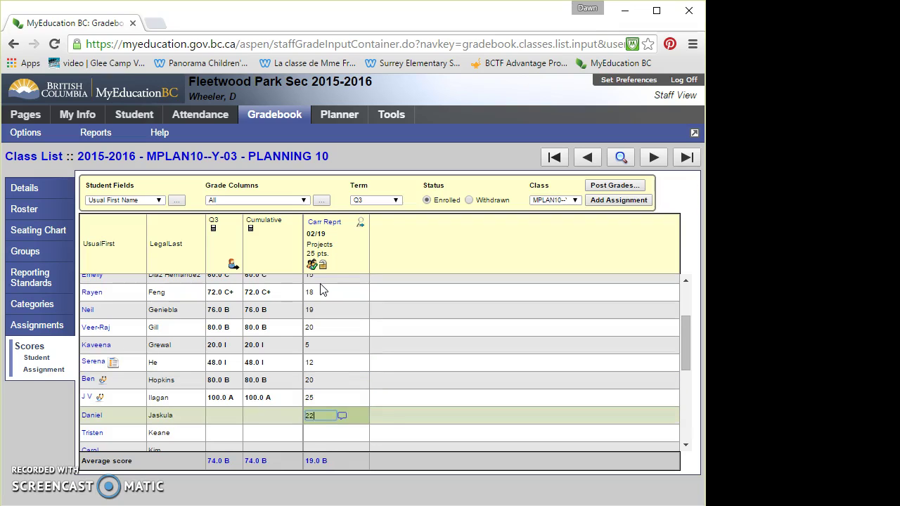
pyautogui.press('Return')
pyautogui.write('25')
pyautogui.press('Return')
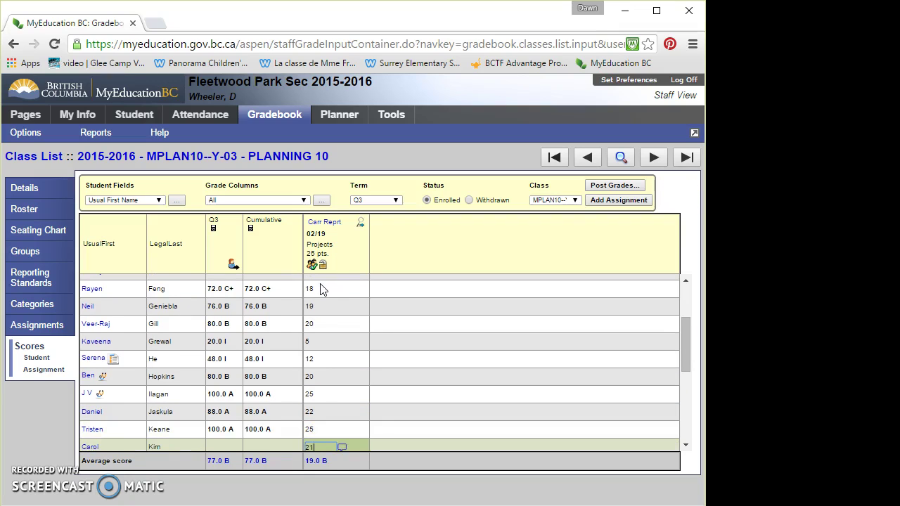
pyautogui.write('21')
pyautogui.press('Return')
# - Enter Carr Reprt scores of 22, 23, 21 and 20 for the following four students
pyautogui.write('22')
pyautogui.press('Return')
pyautogui.write('23')
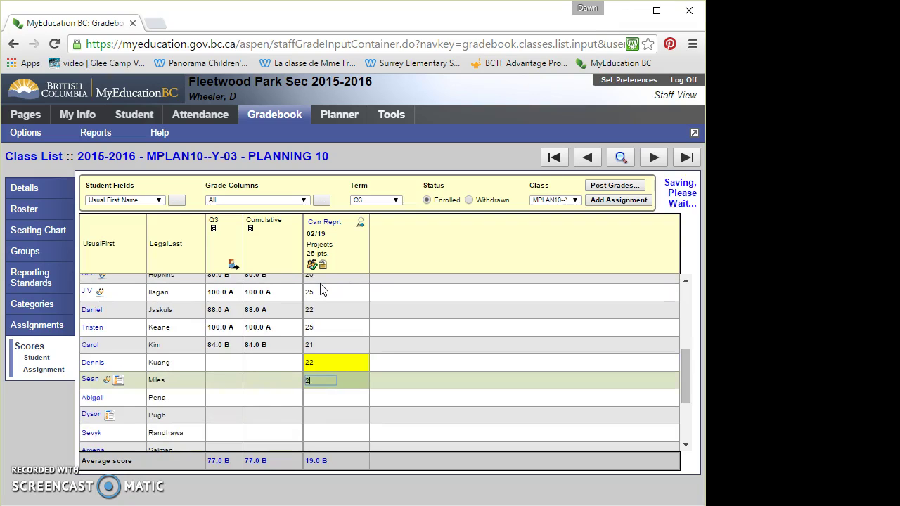
pyautogui.press('Return')
pyautogui.write('21')
pyautogui.press('Return')
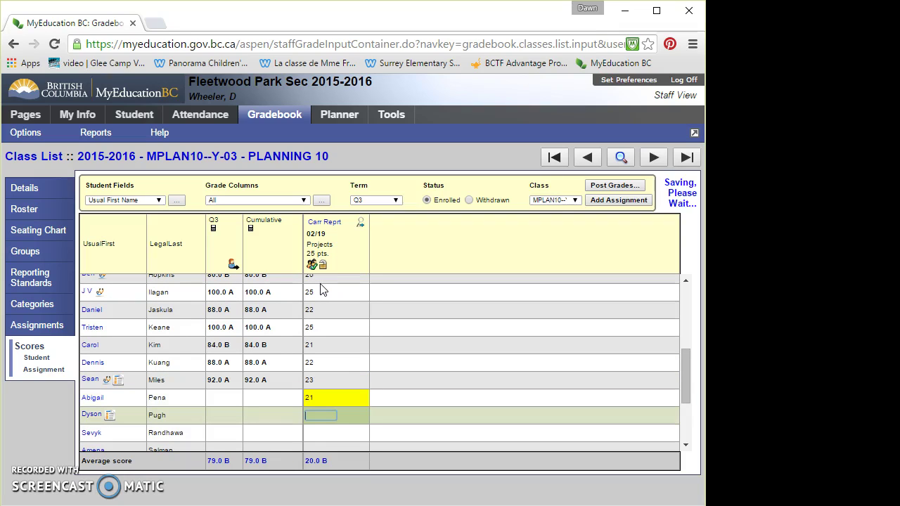
pyautogui.write('20')
pyautogui.press('Return')
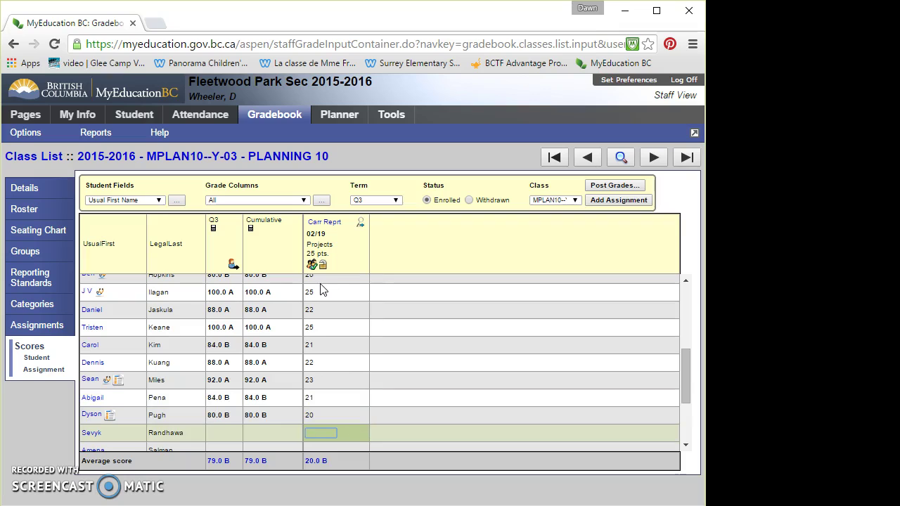
# - Enter a Carr Reprt score of 20 for each of the next three students
pyautogui.write('20')
pyautogui.press('Return')
pyautogui.write('20')
pyautogui.press('Return')
pyautogui.write('2')
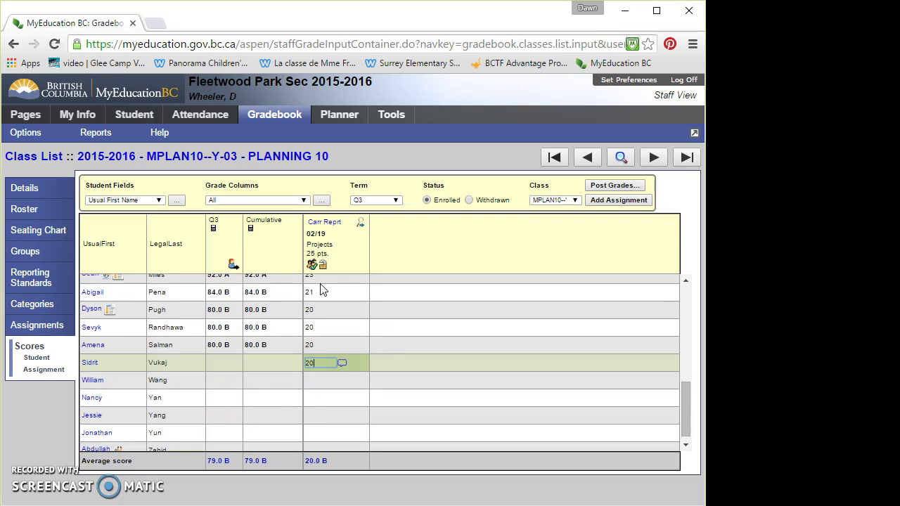
pyautogui.press('Return')
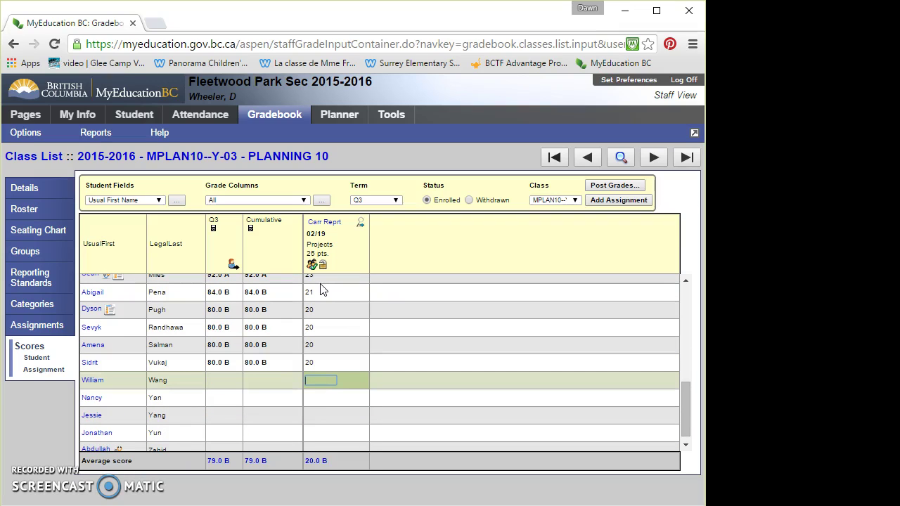
# - Fill the last entered score of 20 down the Carr Reprt column for all remaining students without a score
pyautogui.click(334, 361)
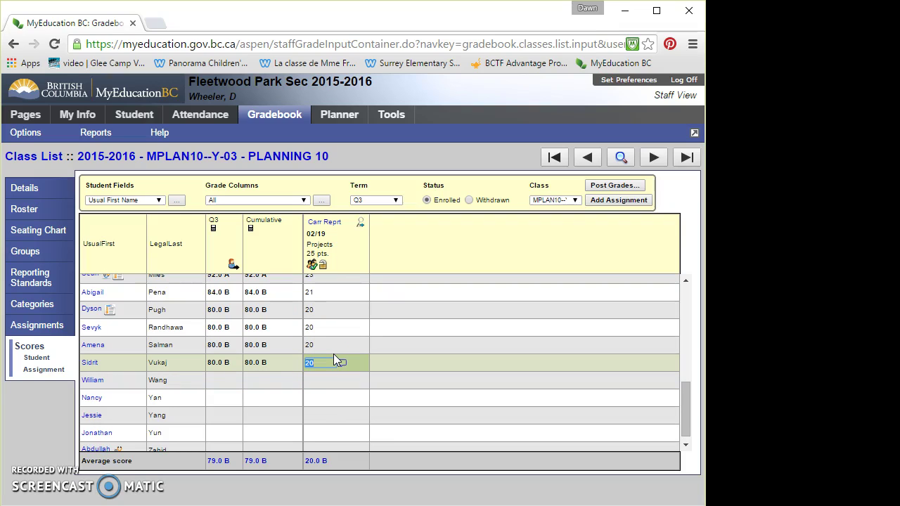
pyautogui.click(339, 362)
pyautogui.click(336, 385)
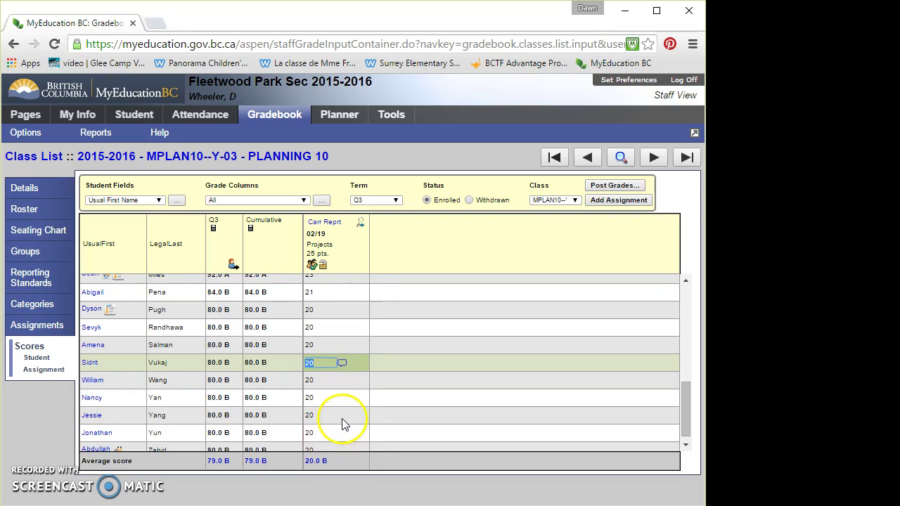
pyautogui.scroll(-1, 324, 405)
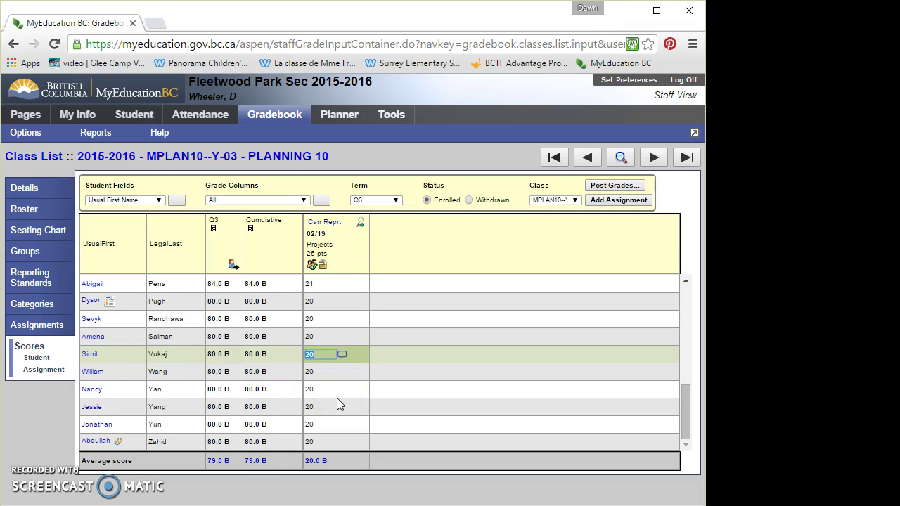
pyautogui.scroll(5, 330, 383)
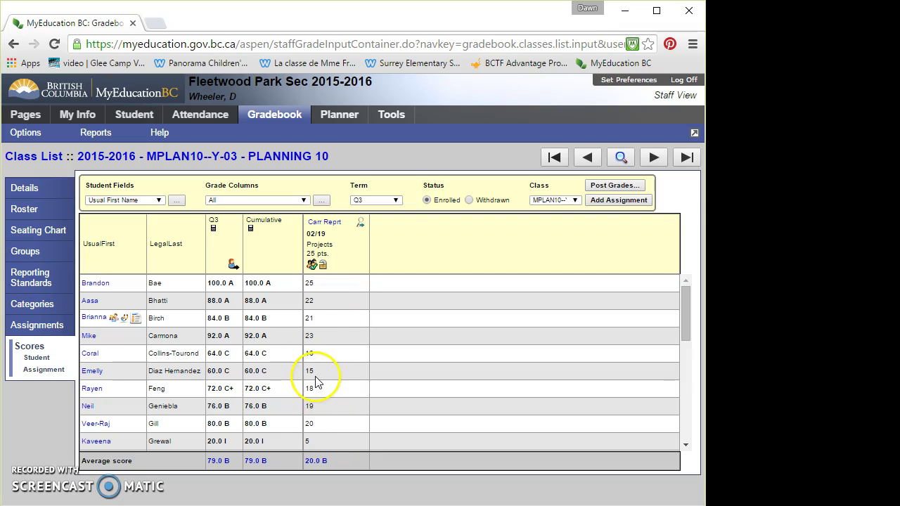
pyautogui.scroll(-5, 330, 397)
pyautogui.click(328, 395)
pyautogui.scroll(-1, 328, 395)
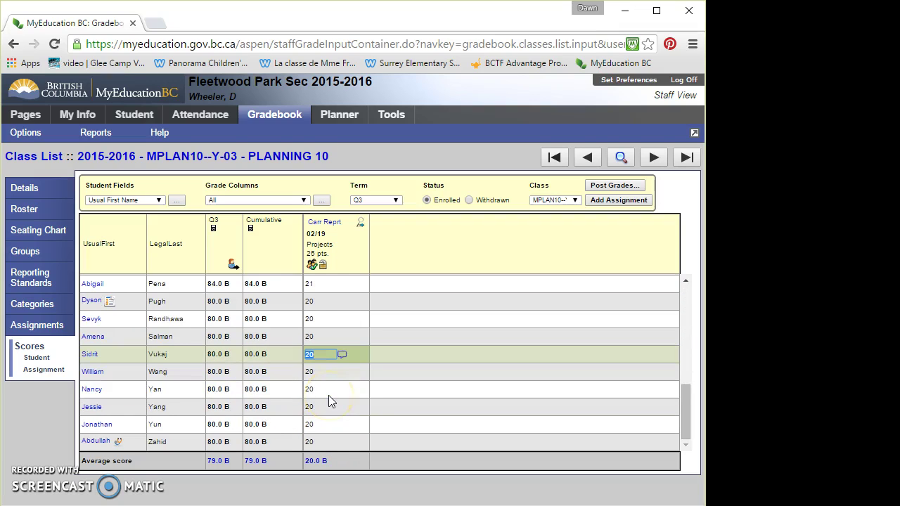
pyautogui.scroll(3, 328, 429)
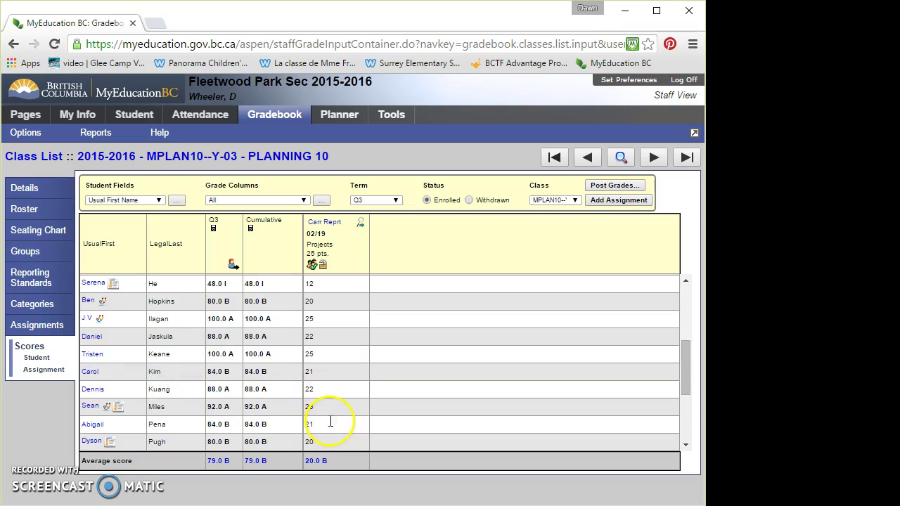
# - Lock the Carr Reprt score column and unlock it again
pyautogui.click(324, 268)
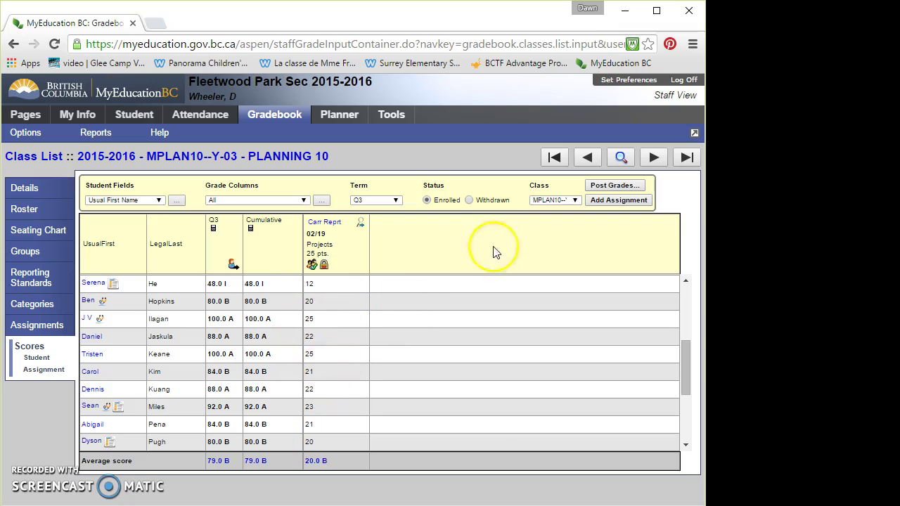
pyautogui.scroll(5, 361, 336)
pyautogui.click(361, 336)
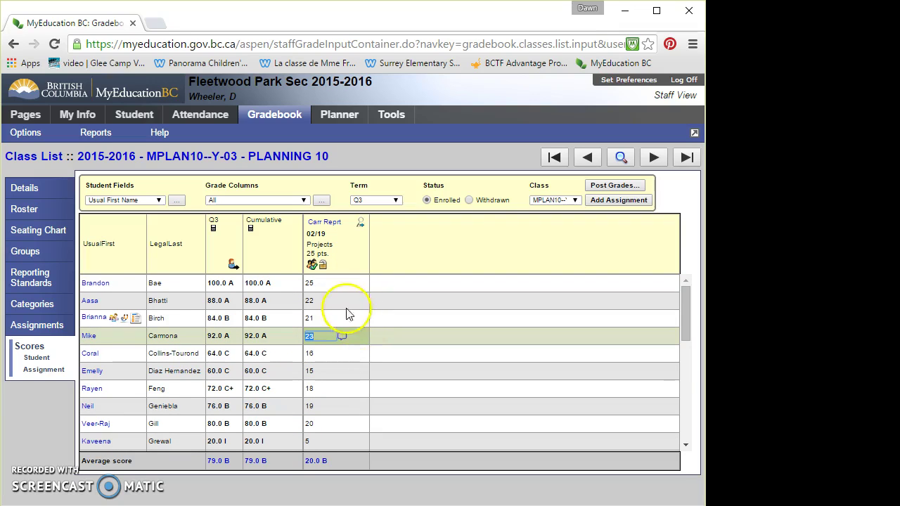
pyautogui.click(325, 271)
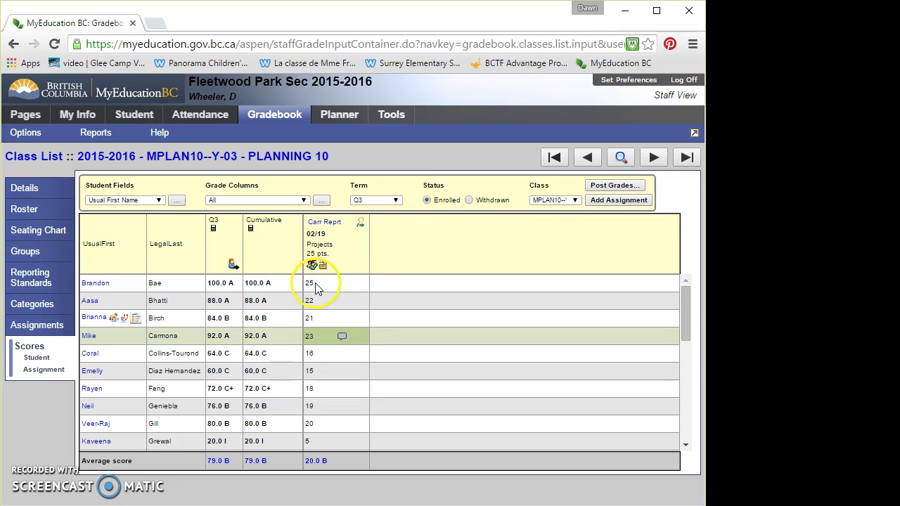
# - Examine the assignment feedback and teacher's notes fields for the first student's Carr Reprt score, leaving both blank
pyautogui.click(315, 289)
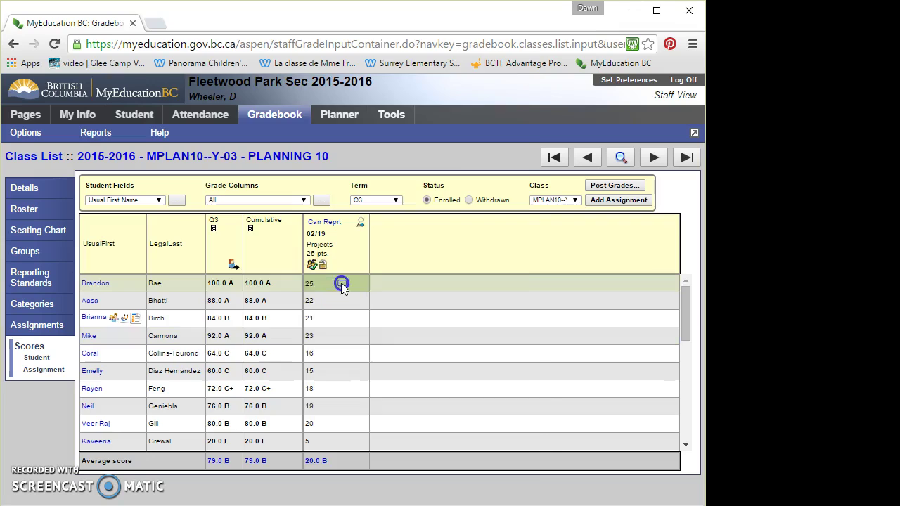
pyautogui.click(341, 283)
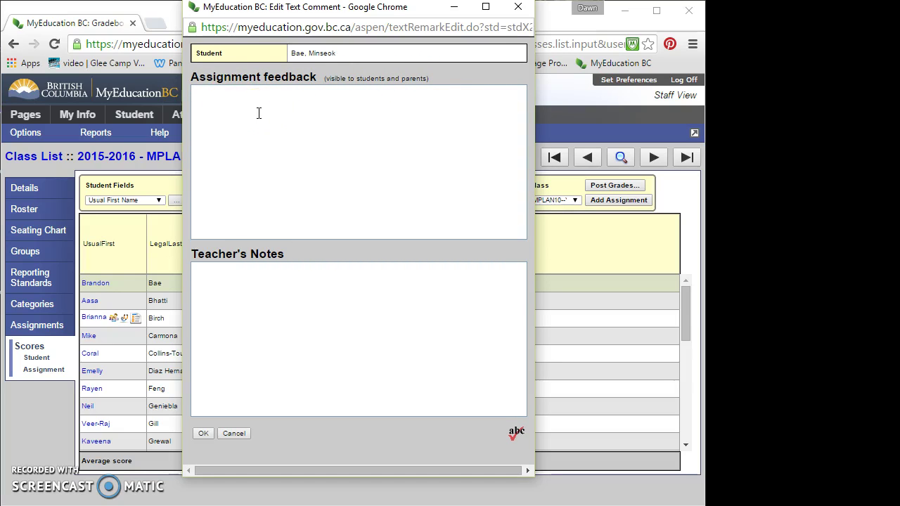
pyautogui.click(256, 139)
pyautogui.click(243, 266)
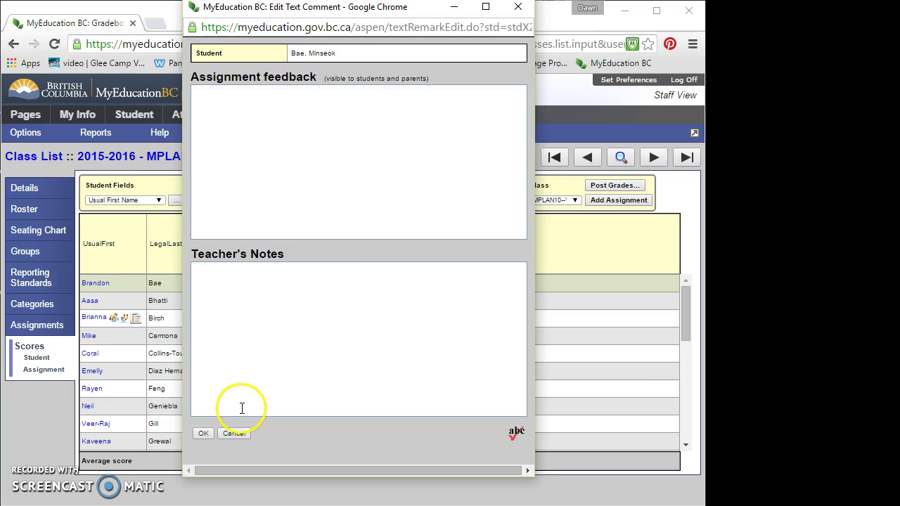
pyautogui.click(202, 433)
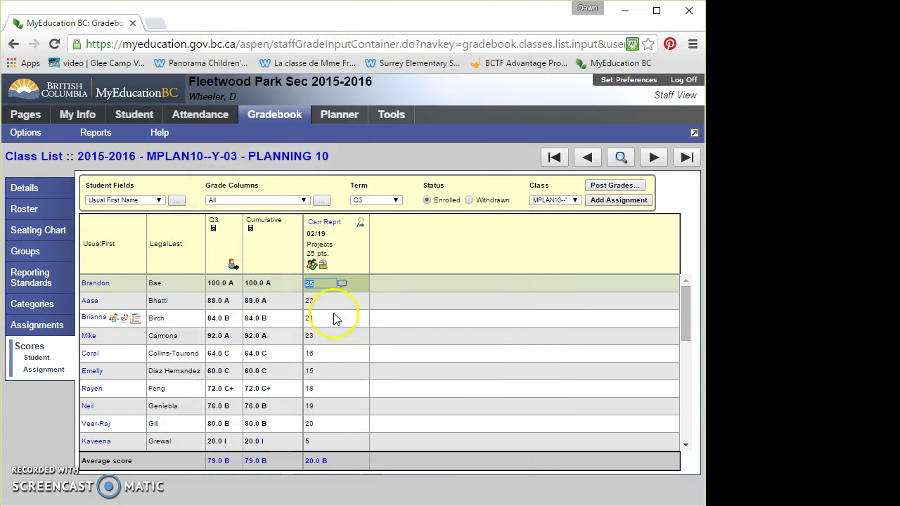